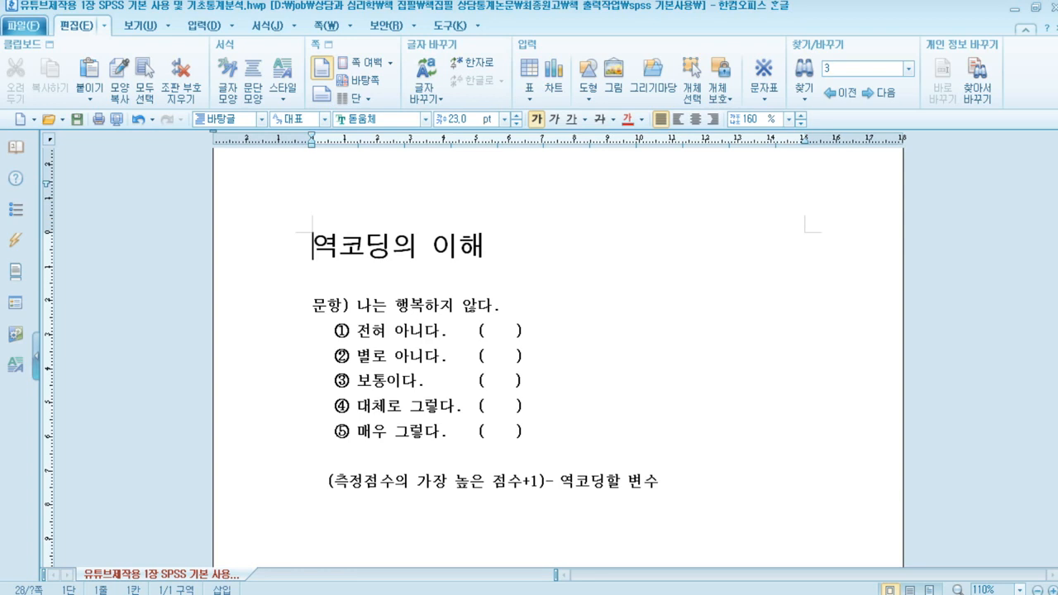
# - Highlight the reverse-coding formula line below the five answer options to examine it
pyautogui.click(502, 305)
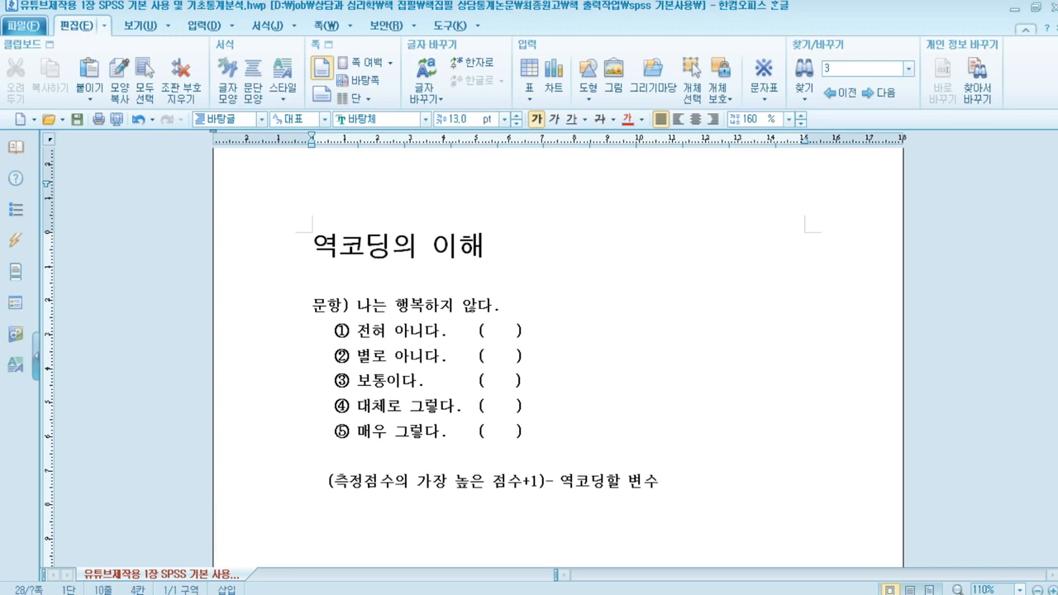
pyautogui.moveTo(327, 481); pyautogui.dragTo(658, 481)
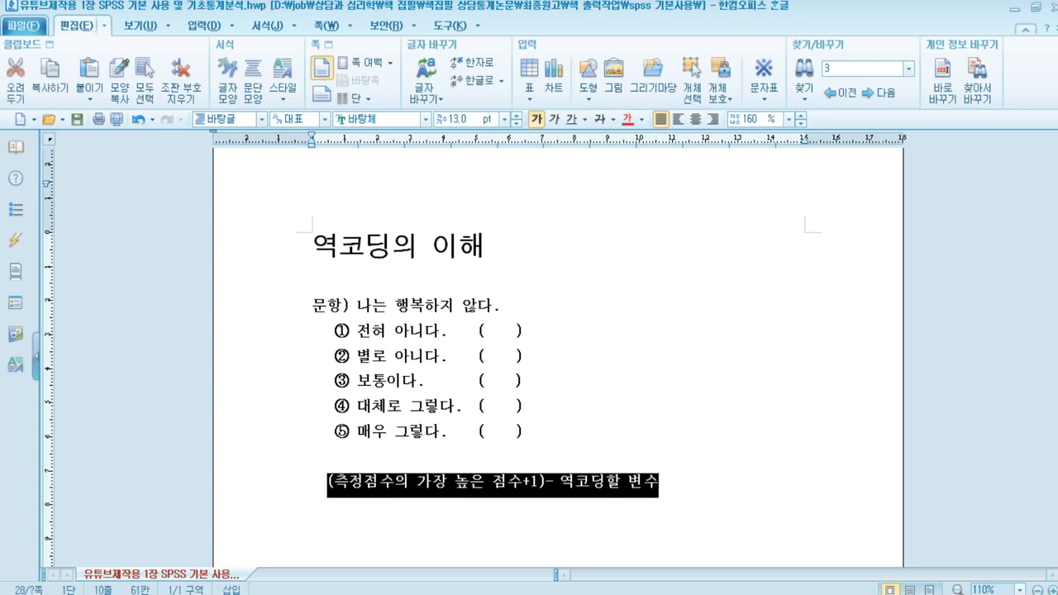
pyautogui.click(666, 481)
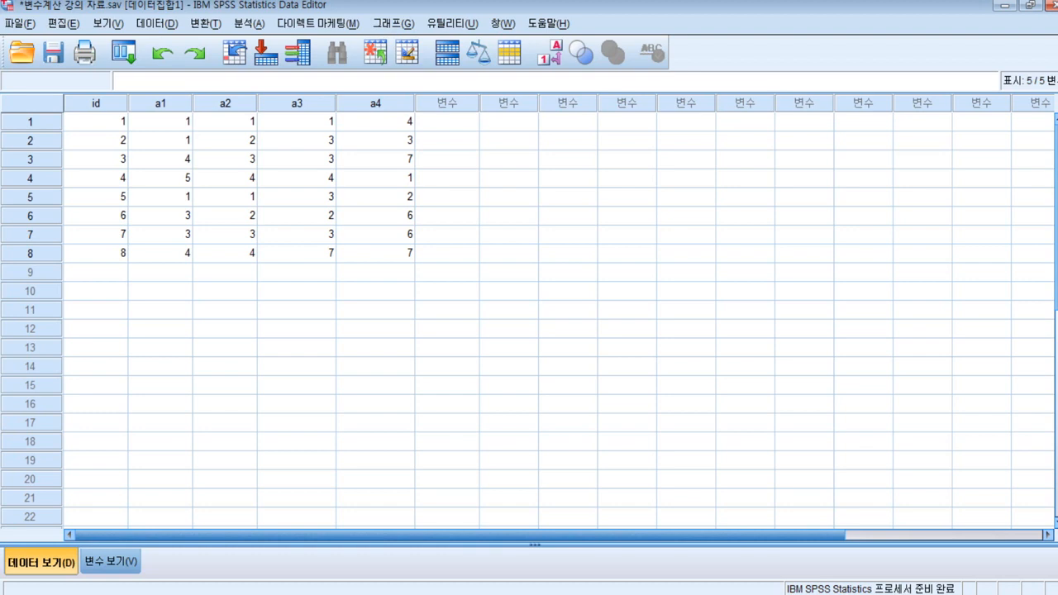
# - In SPSS, start Compute Variable and build the numeric expression 6-a2
pyautogui.click(205, 24)
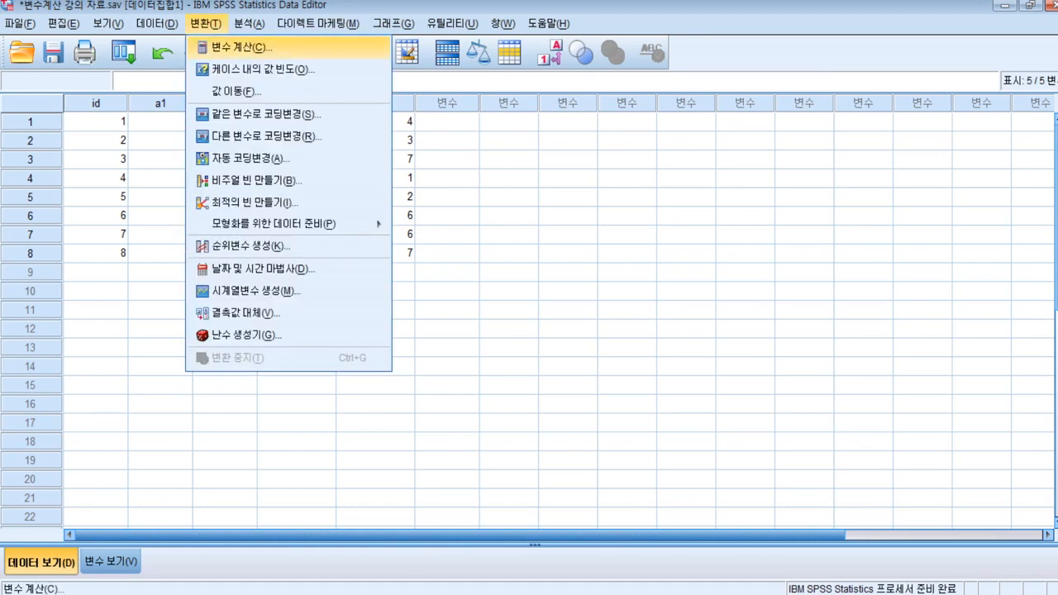
pyautogui.click(245, 46)
pyautogui.click(300, 171)
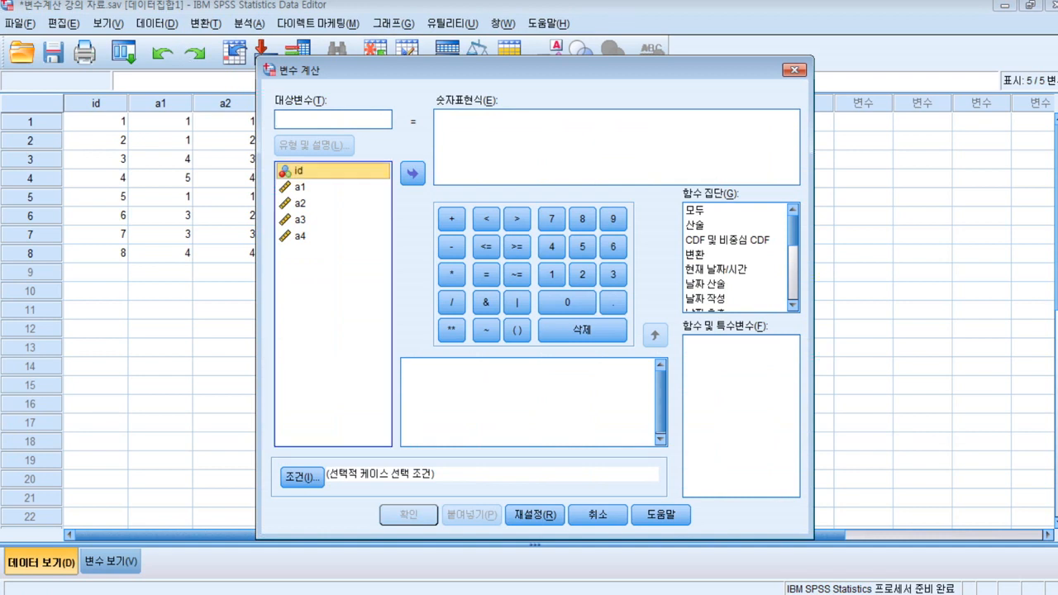
pyautogui.click(300, 203)
pyautogui.click(412, 174)
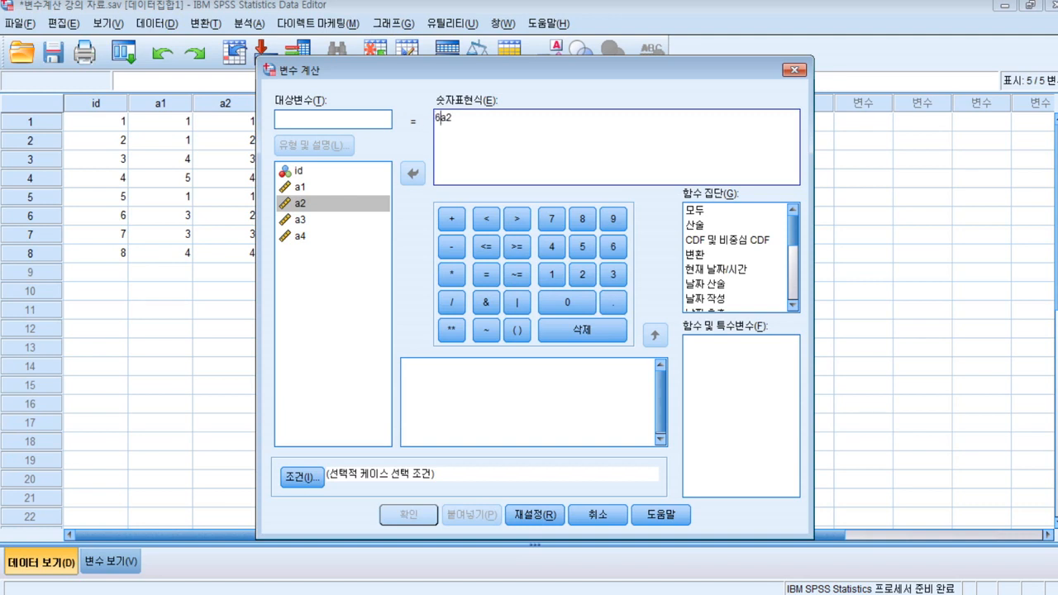
pyautogui.write('-')
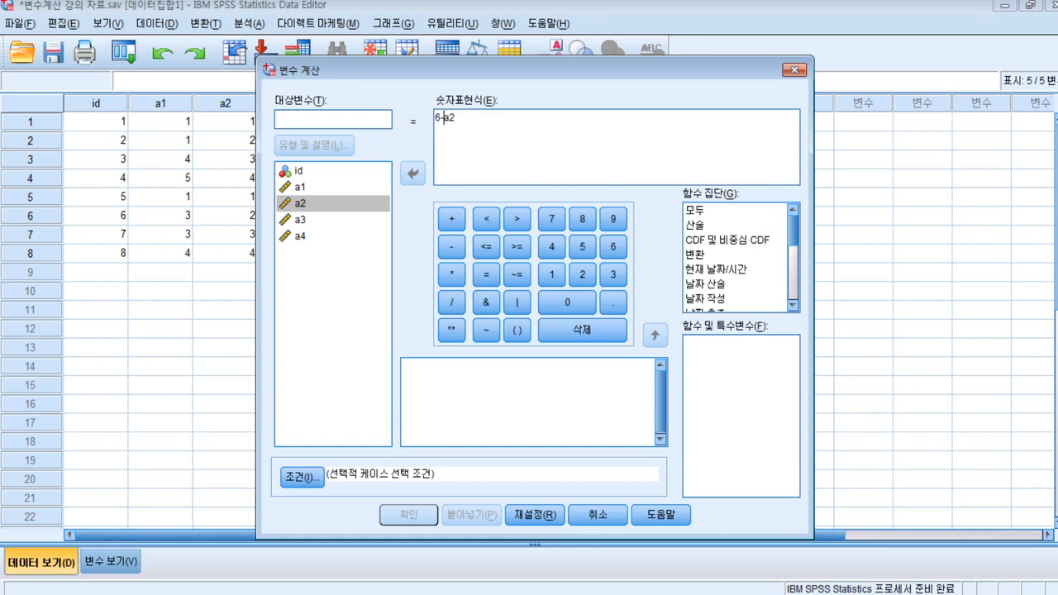
# - Name the target variable of the computation 역a2
pyautogui.write('d')
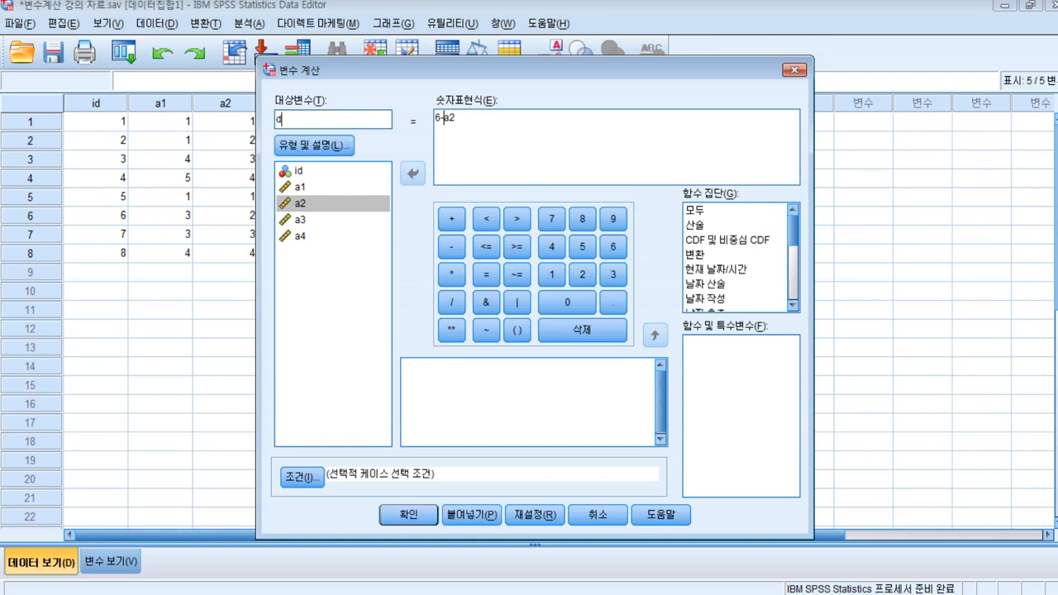
pyautogui.press('BackSpace')
pyautogui.write('여')
pyautogui.write('ㄱ')
pyautogui.write('a2')
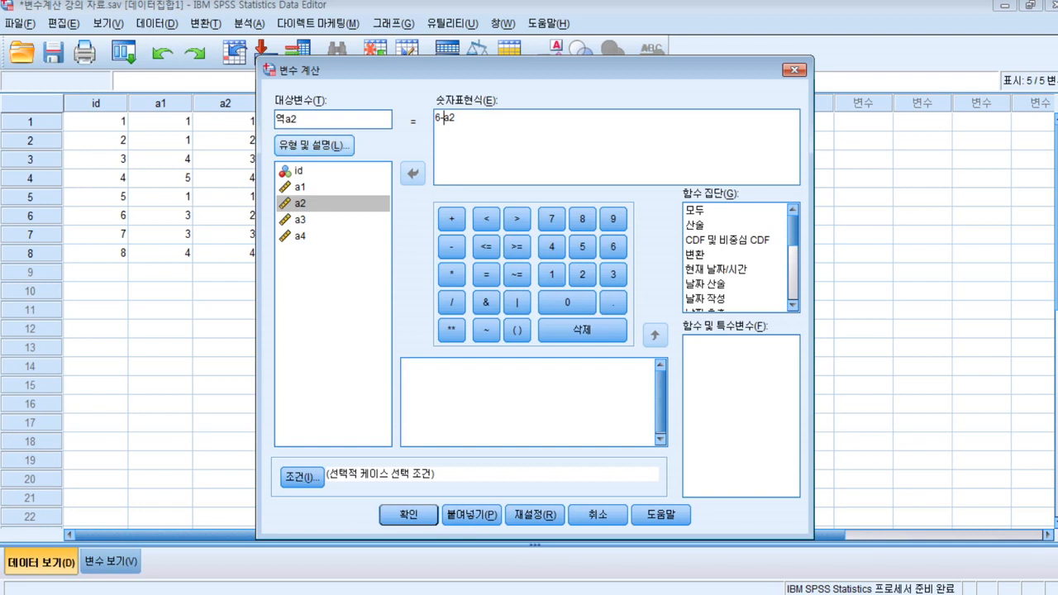
# - Give the target variable the label a2변수역코딩 and run the computation
pyautogui.hotkey('alt', 'l')
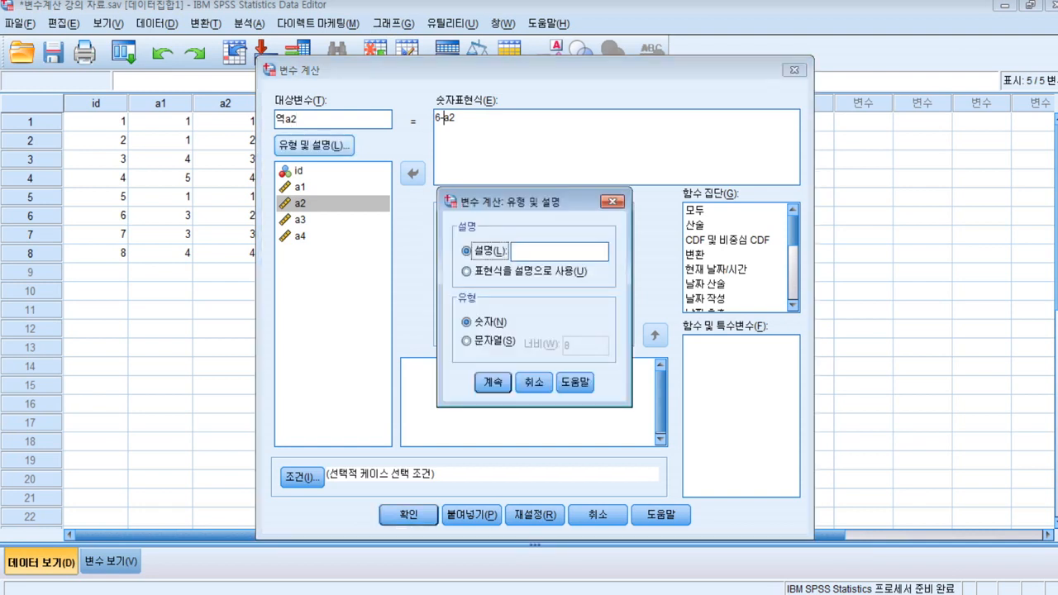
pyautogui.click(559, 251)
pyautogui.write('a2변수역코딩')
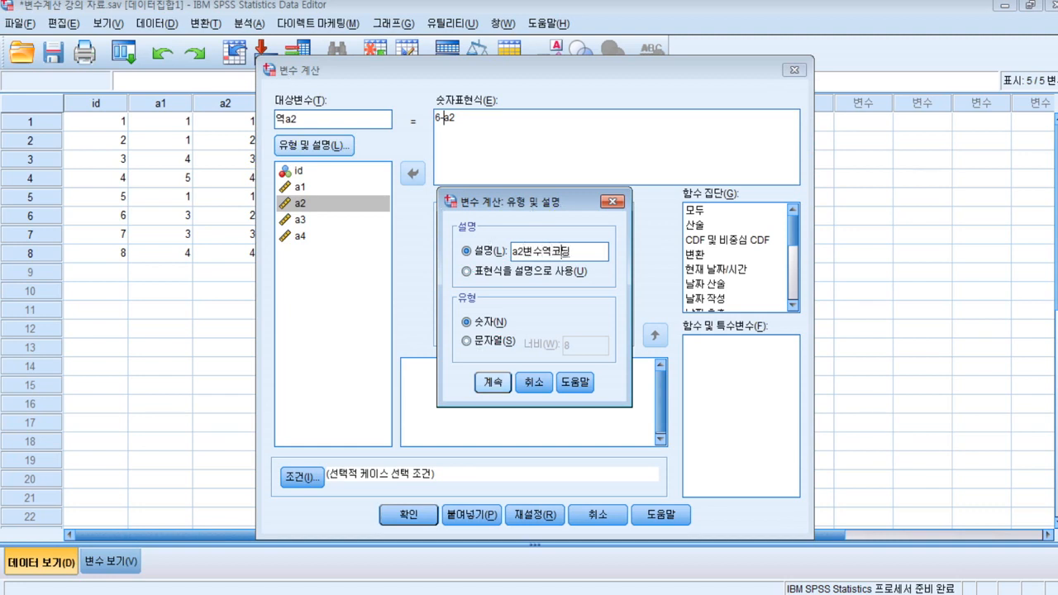
pyautogui.press('Return')
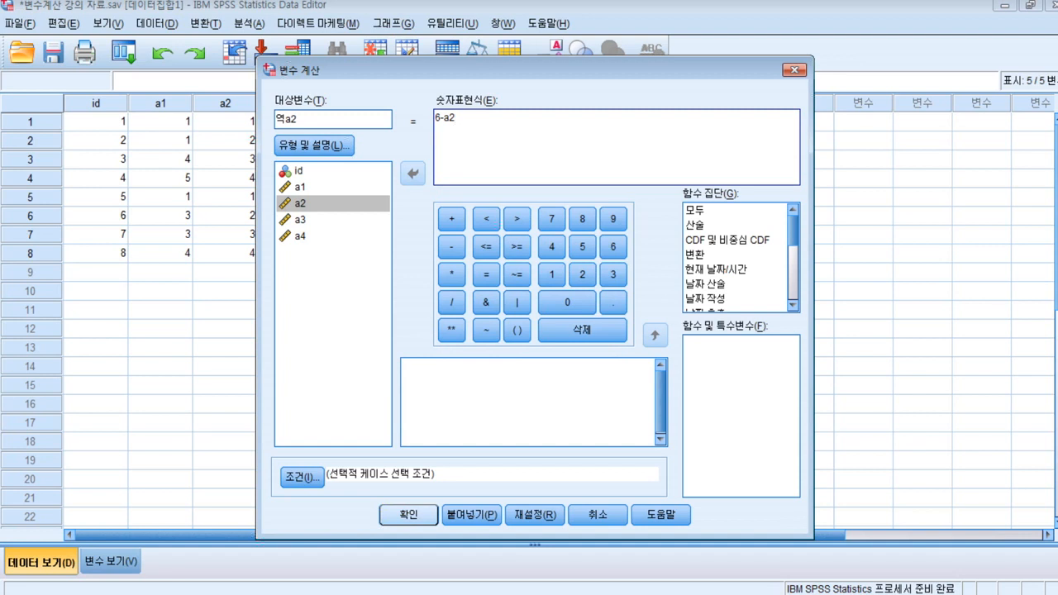
pyautogui.press('Return')
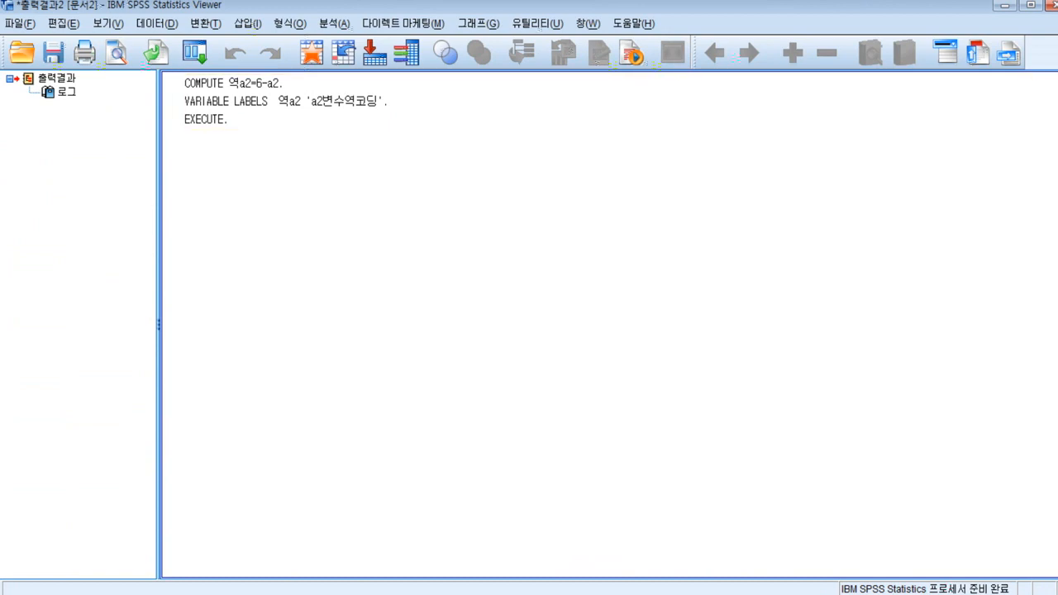
# - Return to the data editor and reorder the variable definitions so 역a2 follows a1 and a2 comes last
pyautogui.click(1005, 6)
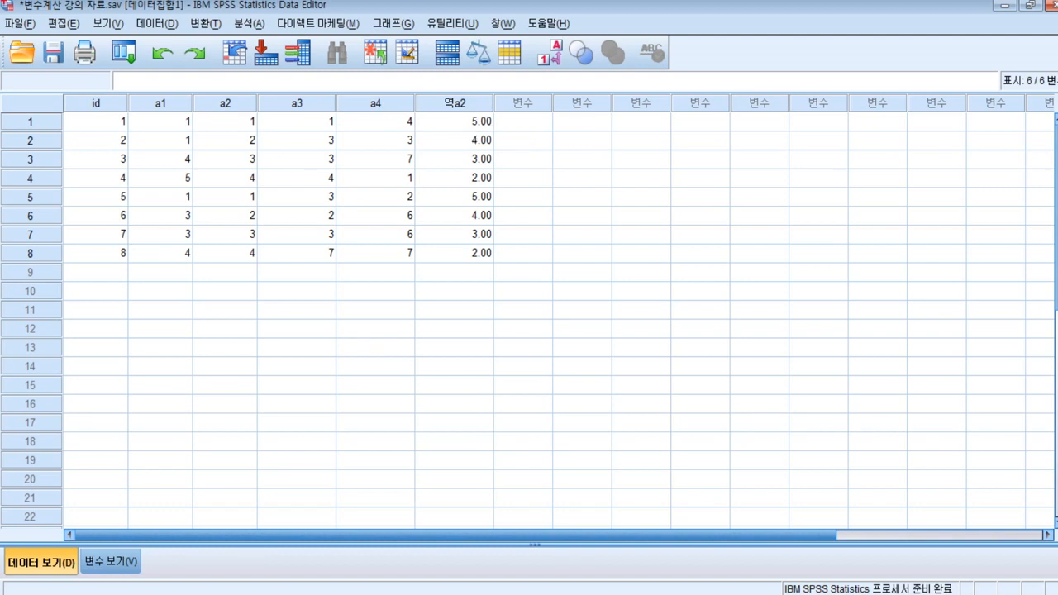
pyautogui.click(111, 562)
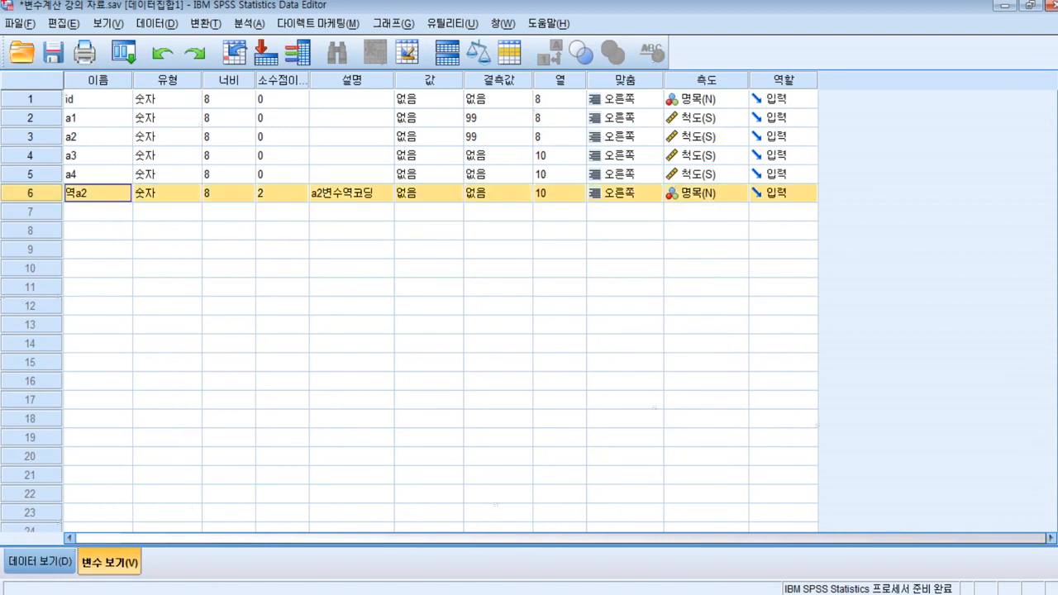
pyautogui.moveTo(31, 193); pyautogui.dragTo(31, 129)
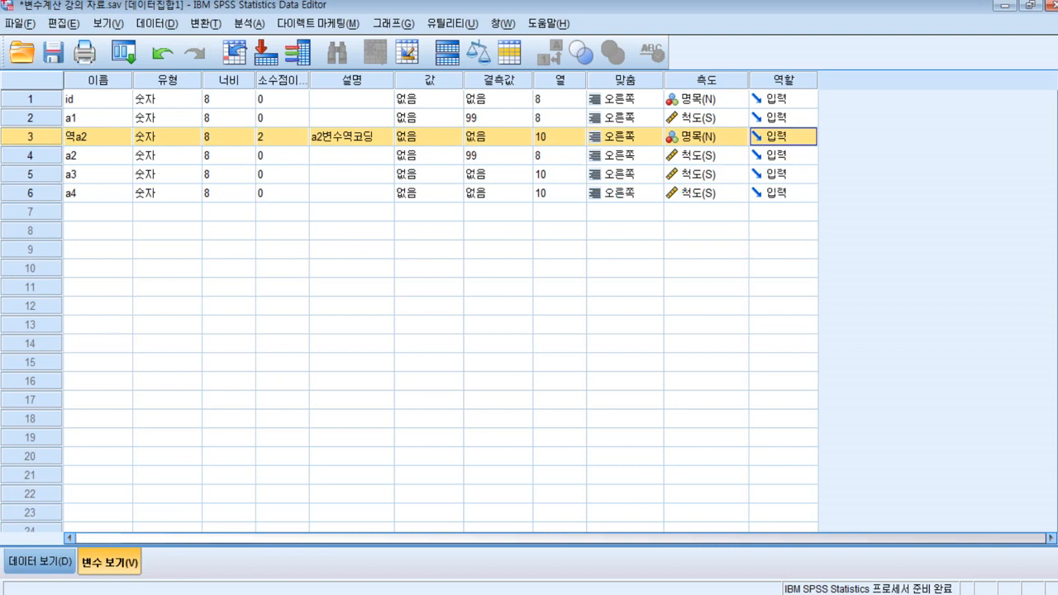
pyautogui.click(31, 156)
pyautogui.moveTo(31, 155); pyautogui.dragTo(30, 202)
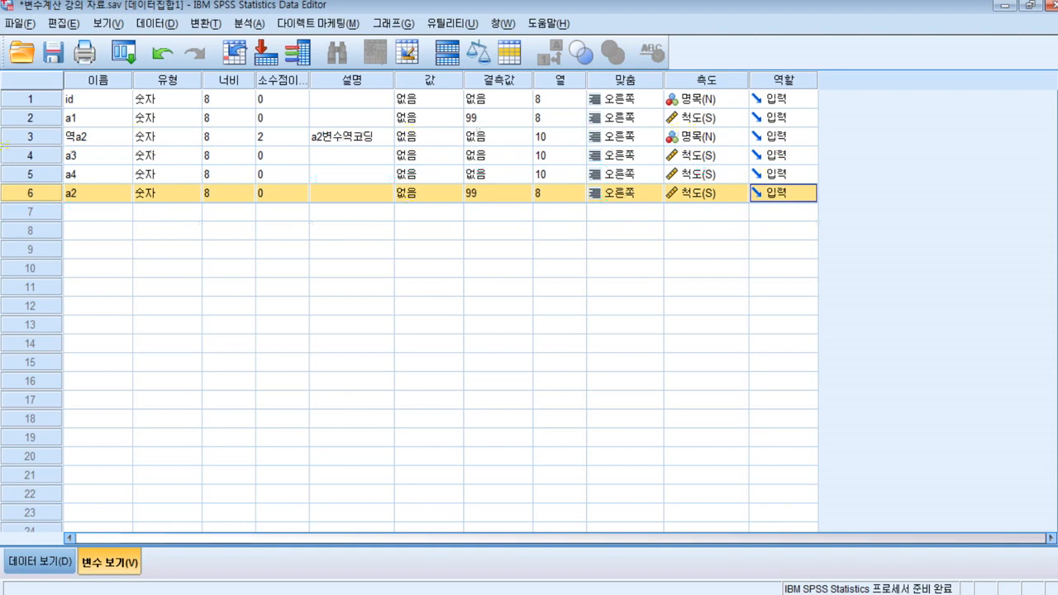
# - From the data view, start Recode into Different Variables with a3 as the input variable
pyautogui.hotkey('ctrl', 't')
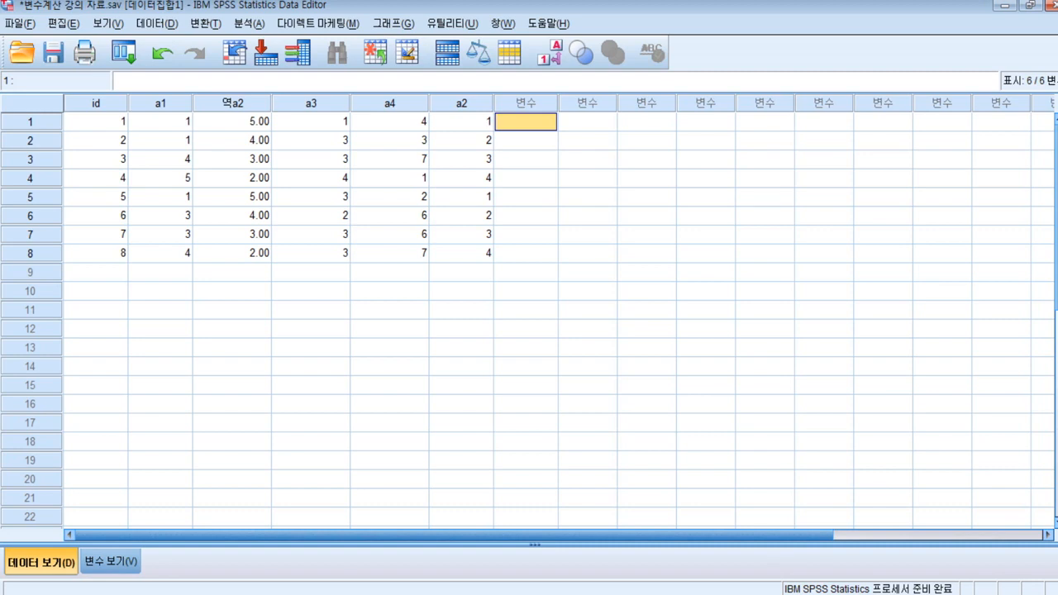
pyautogui.click(206, 24)
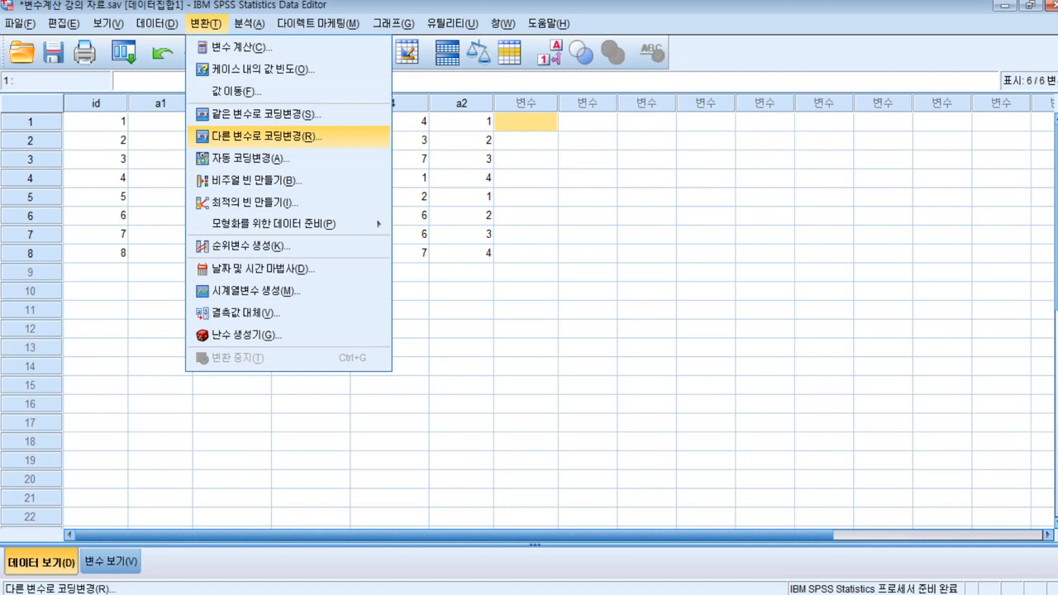
pyautogui.press('Return')
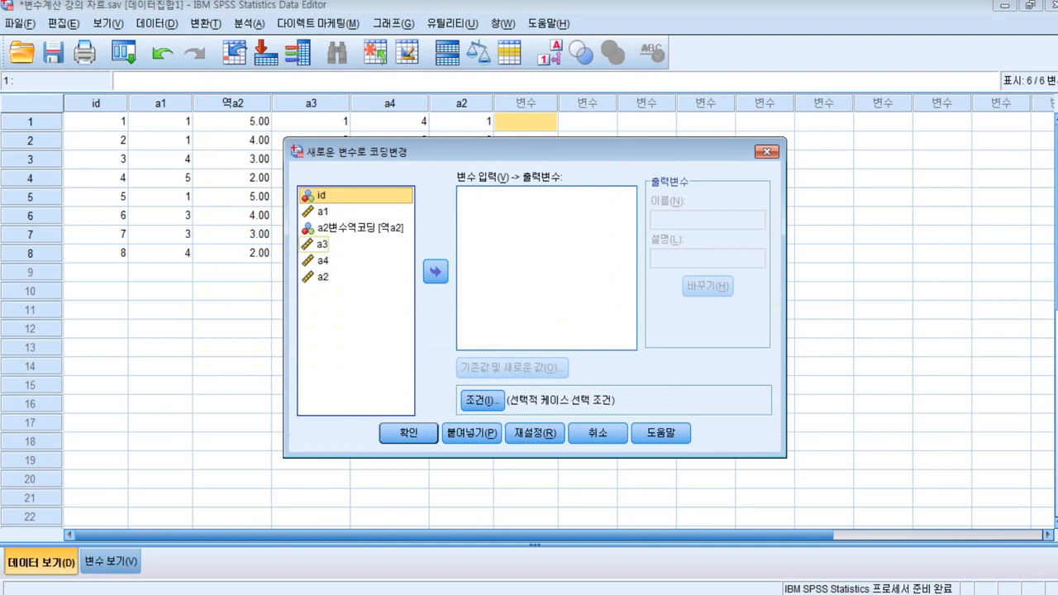
pyautogui.click(355, 244)
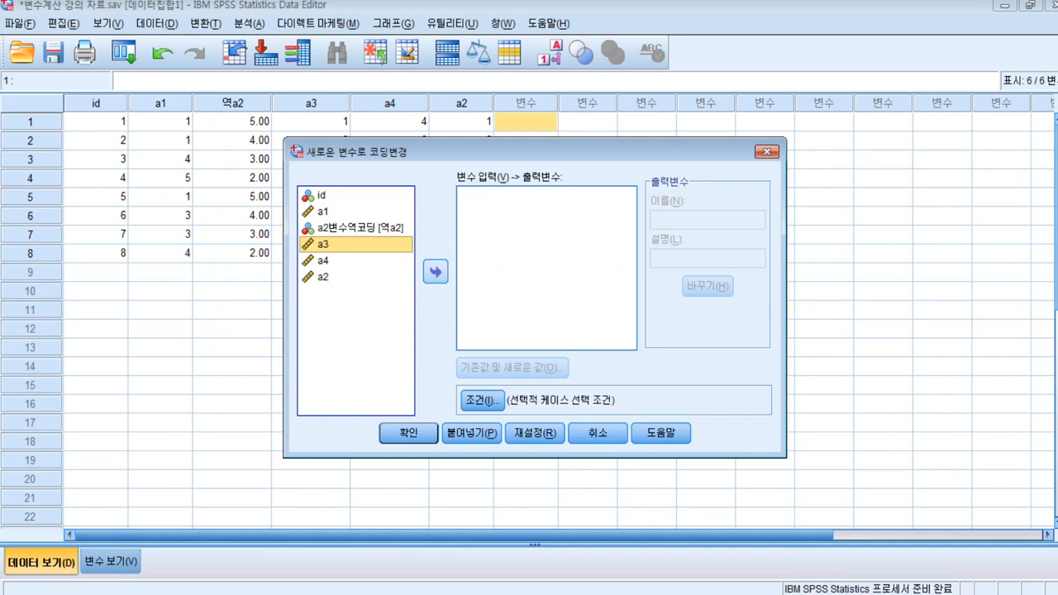
pyautogui.click(436, 272)
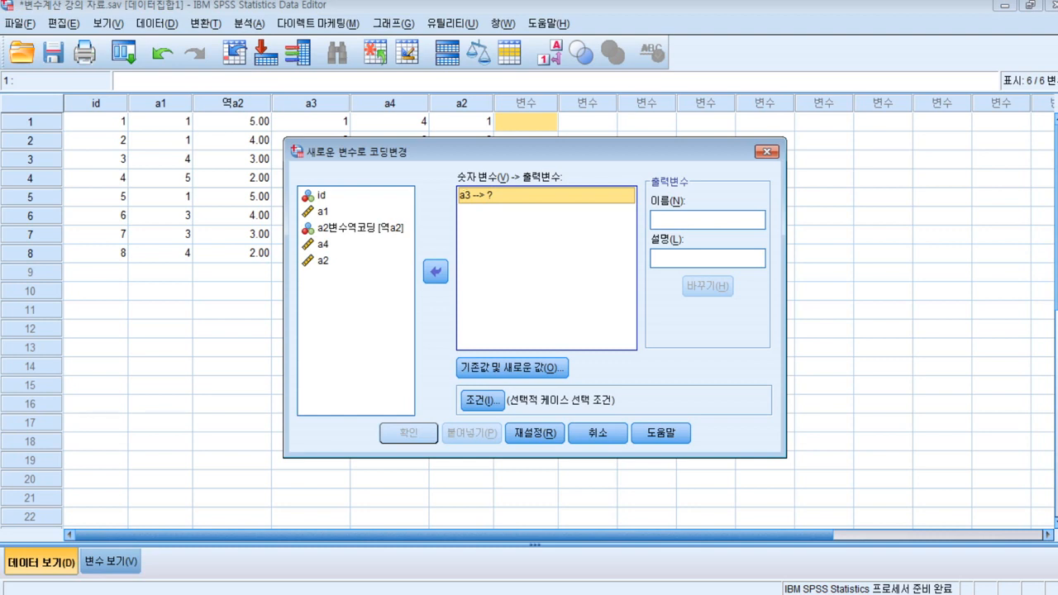
# - Assign a3 the output variable name 역a3 with the label a3역코딩
pyautogui.click(706, 220)
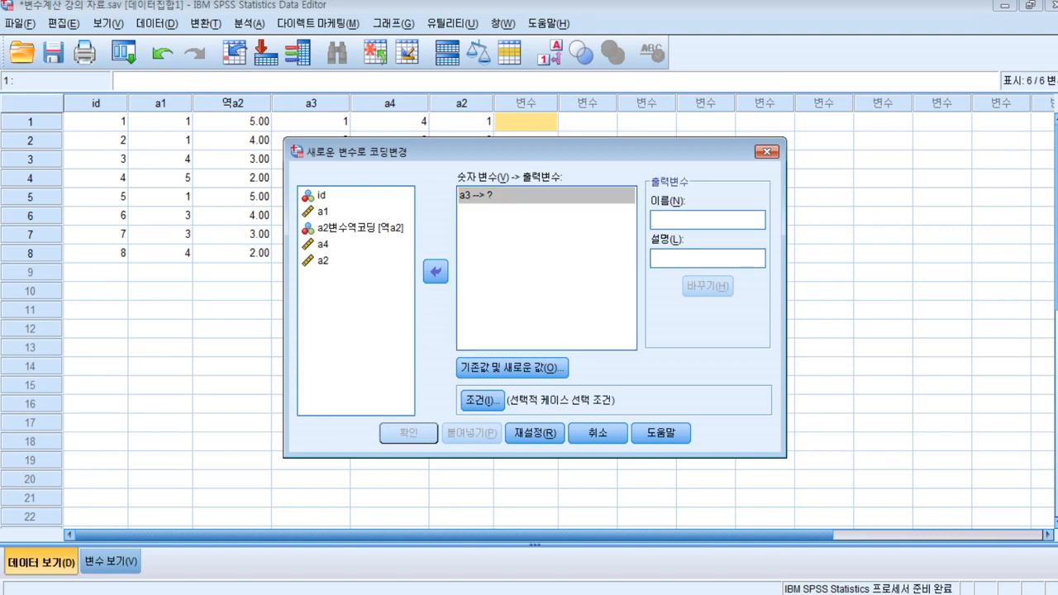
pyautogui.write('ㅇ')
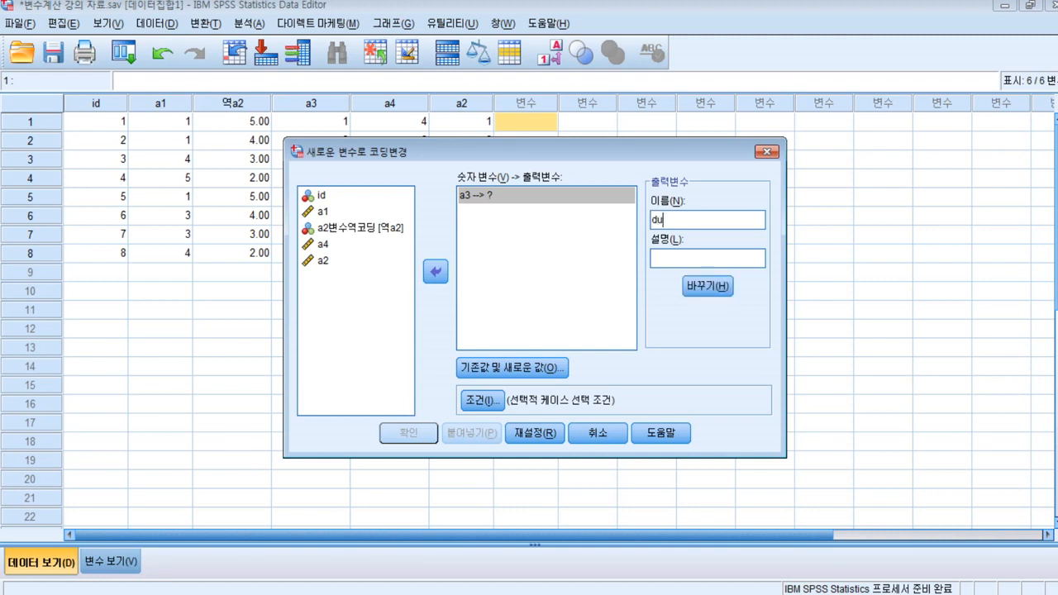
pyautogui.press('BackSpace')
pyautogui.write('역ㅁ')
pyautogui.press('BackSpace')
pyautogui.write('a3')
pyautogui.click(707, 257)
pyautogui.write('a3역코딩')
pyautogui.click(708, 286)
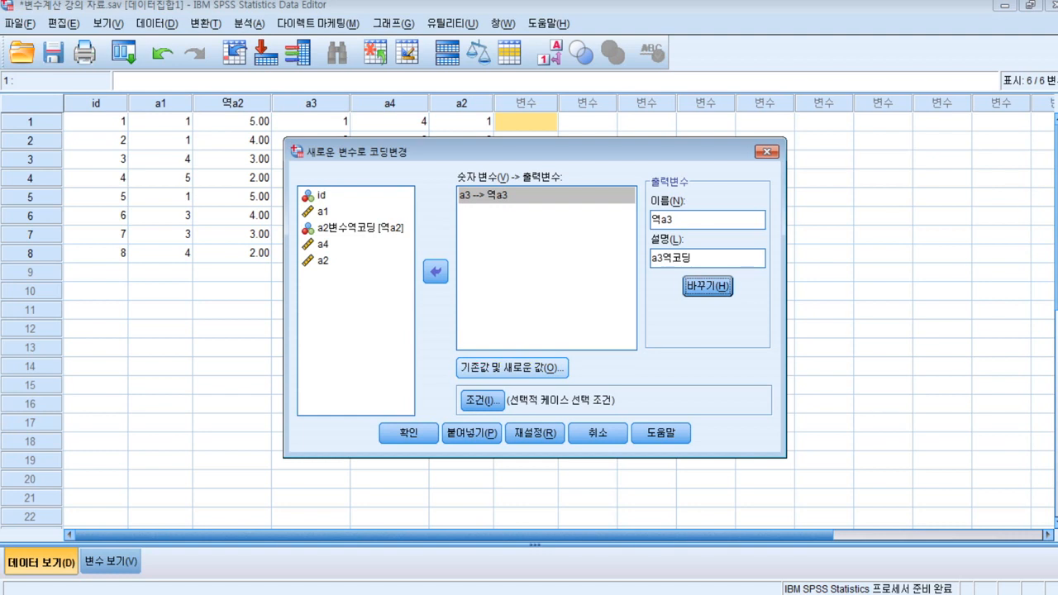
# - Remove all existing old-to-new value mappings from the a3 recode
pyautogui.click(512, 367)
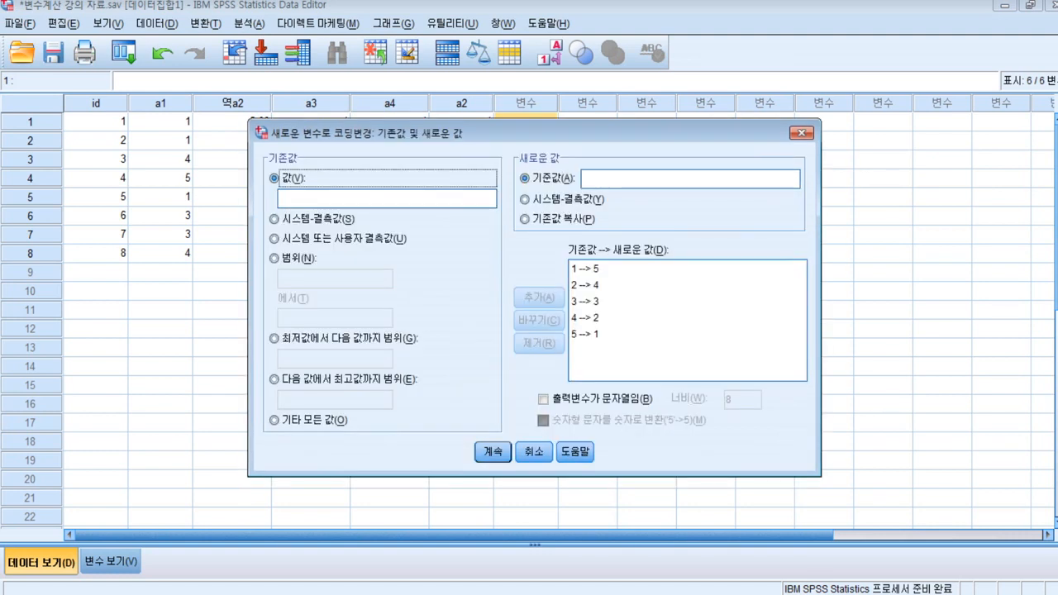
pyautogui.click(583, 268)
pyautogui.click(539, 343)
pyautogui.click(582, 269)
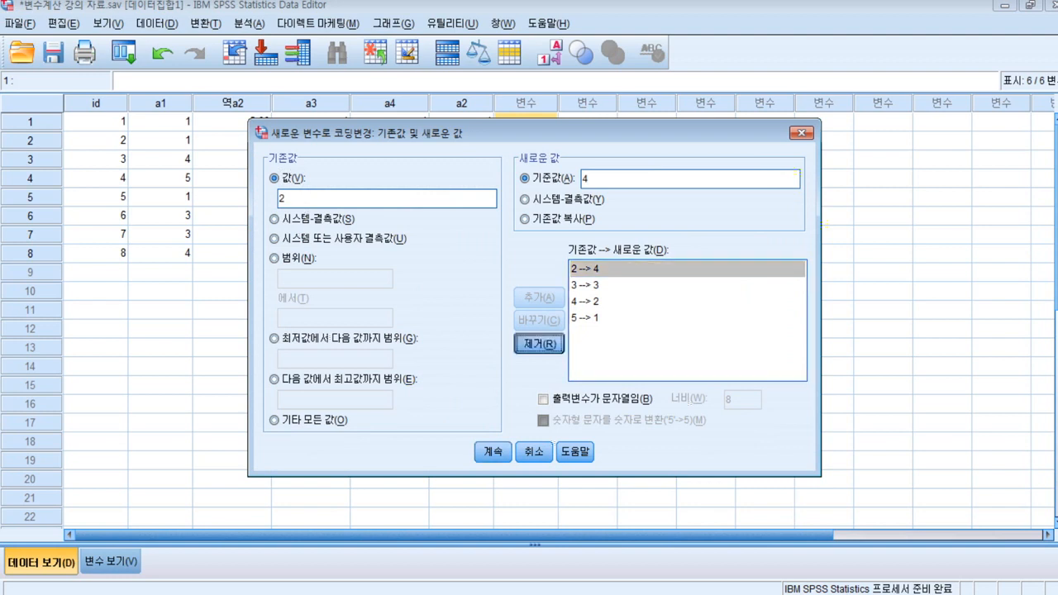
pyautogui.click(539, 343)
pyautogui.click(583, 268)
pyautogui.click(539, 343)
pyautogui.click(583, 269)
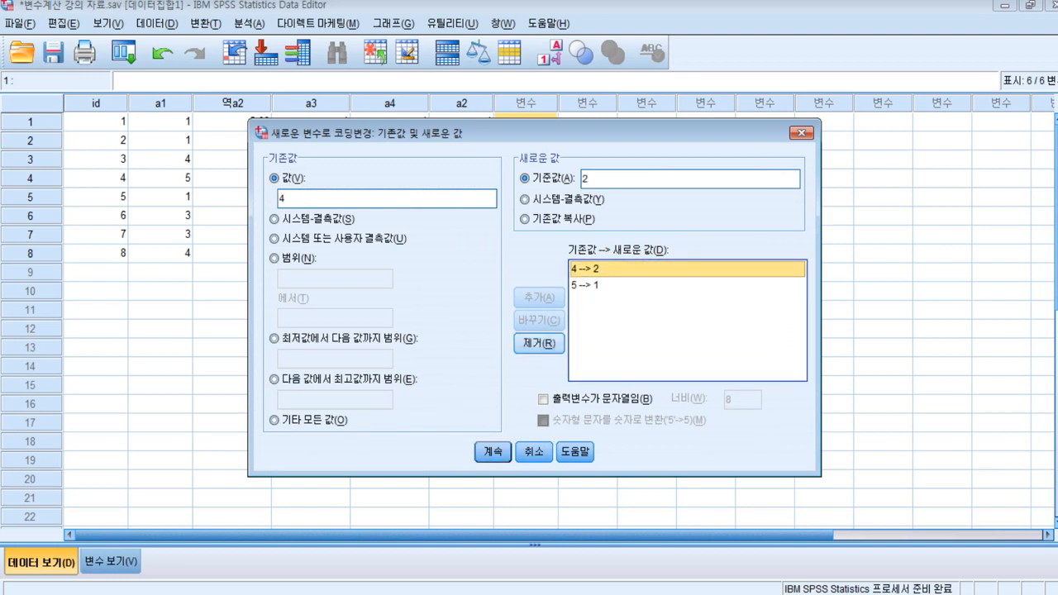
pyautogui.click(538, 343)
pyautogui.click(583, 269)
pyautogui.click(538, 343)
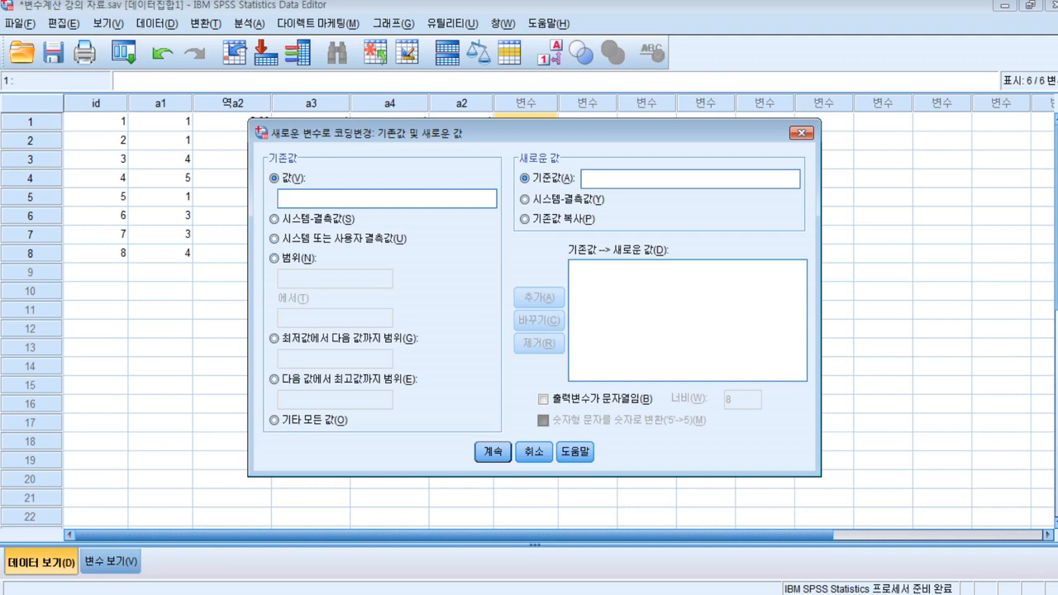
# - Add the recode mappings 1 to 5, 2 to 4 and 3 to 3
pyautogui.write('1')
pyautogui.write('5')
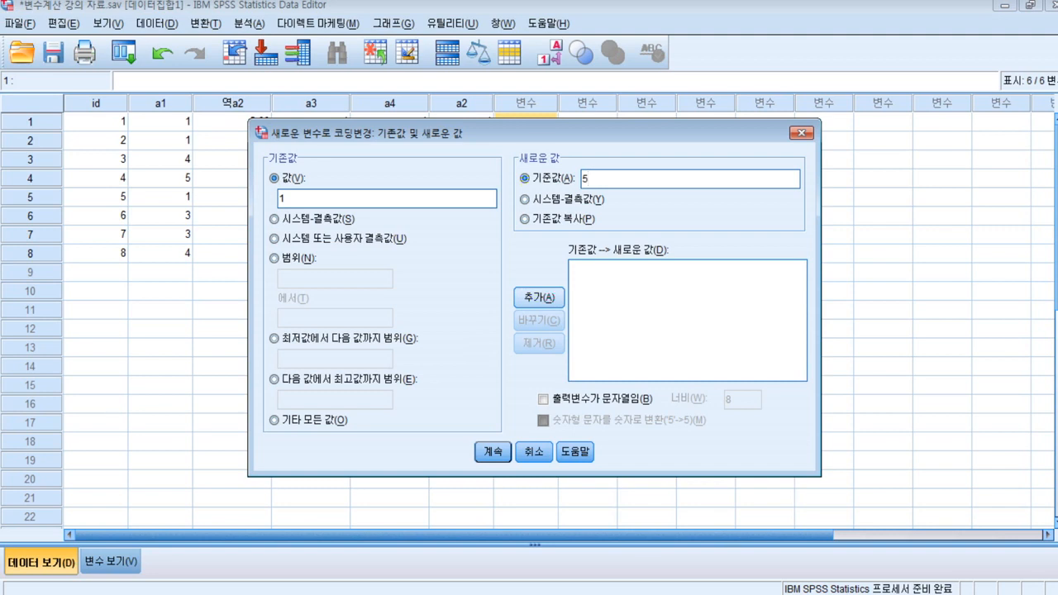
pyautogui.hotkey('alt', 'a')
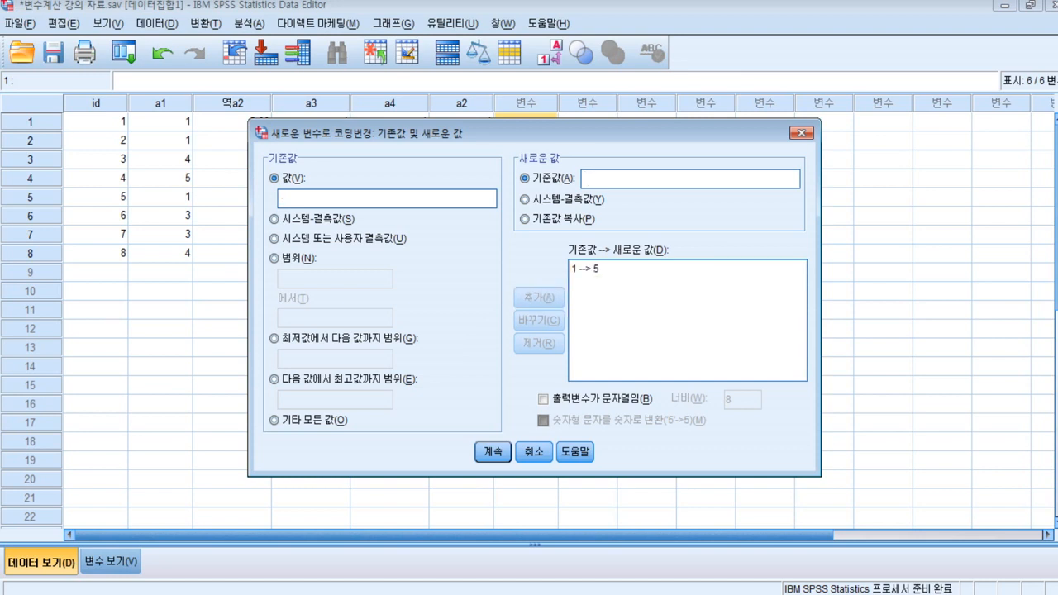
pyautogui.write('2')
pyautogui.write('4')
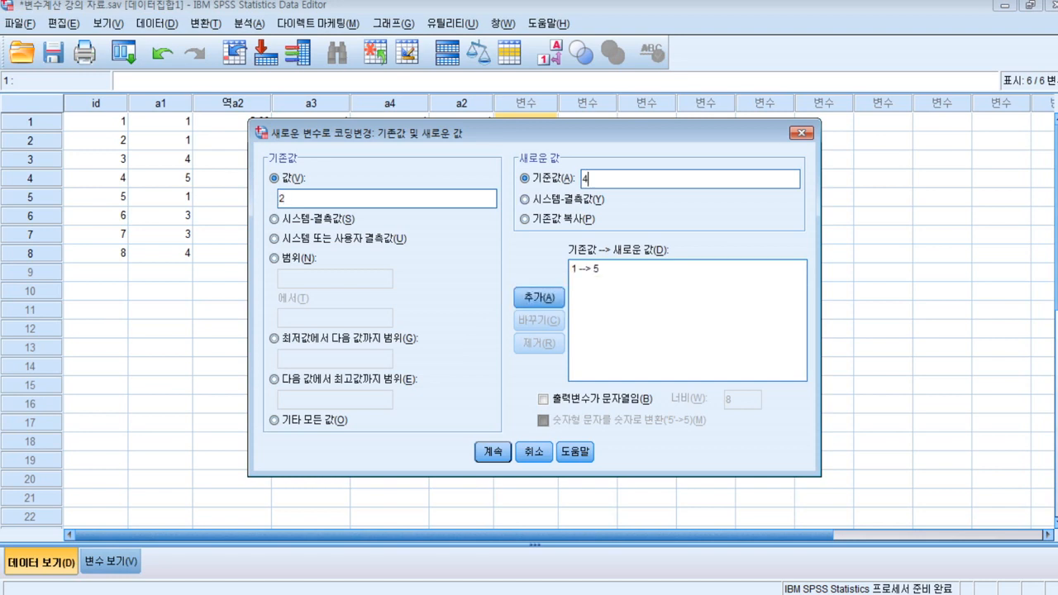
pyautogui.hotkey('alt', 'a')
pyautogui.write('3')
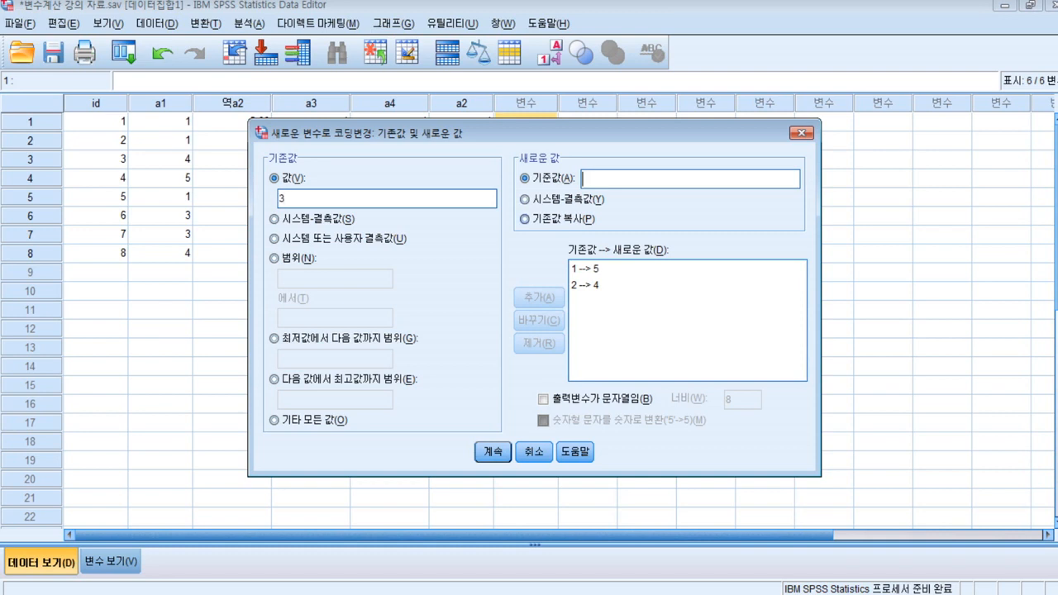
pyautogui.press('Tab')
pyautogui.write('3')
pyautogui.hotkey('alt', 'a')
# - Add the recode mappings 4 to 2 and 5 to 1
pyautogui.write('5')
pyautogui.hotkey('shift', 'Home')
pyautogui.write('4')
pyautogui.write('2')
pyautogui.hotkey('alt', 'a')
pyautogui.write('5')
pyautogui.write('1')
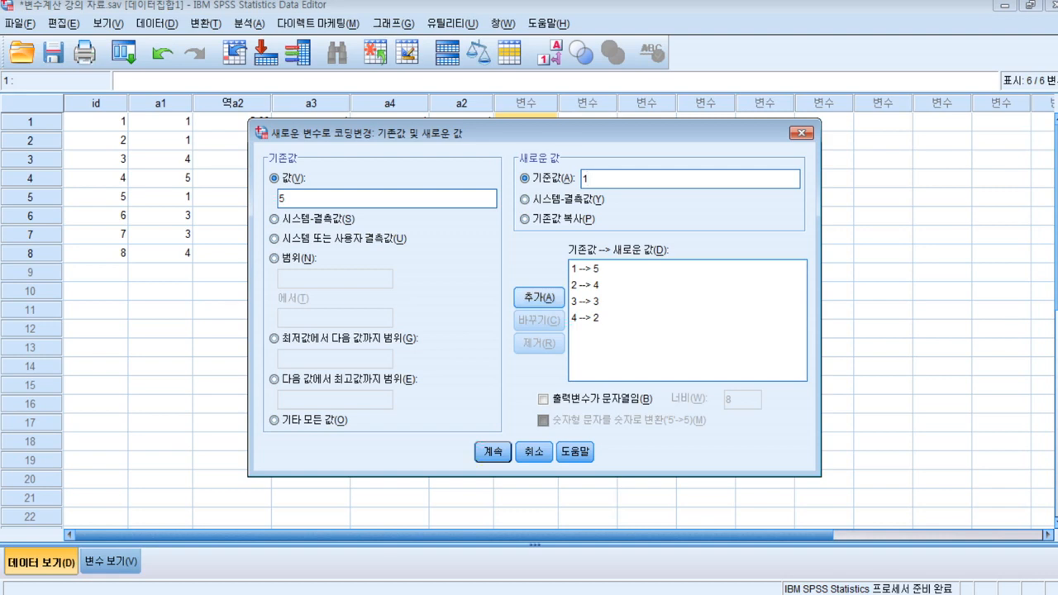
pyautogui.hotkey('alt', 'a')
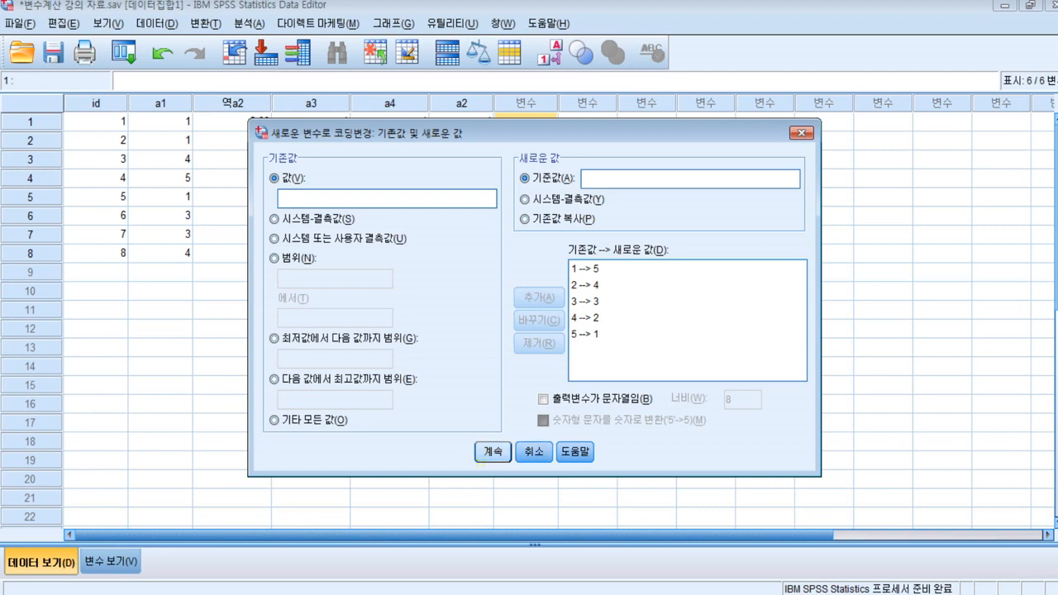
# - Accept the value mappings, run the a3 recode, minimize the output viewer and check case 4 of 역a3 in the data
pyautogui.click(493, 451)
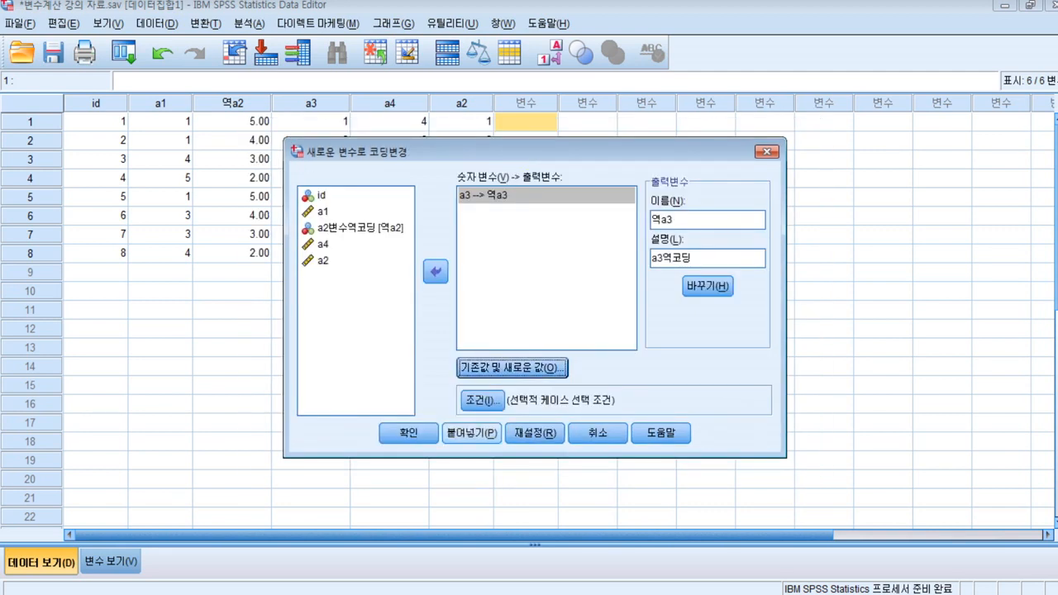
pyautogui.click(409, 432)
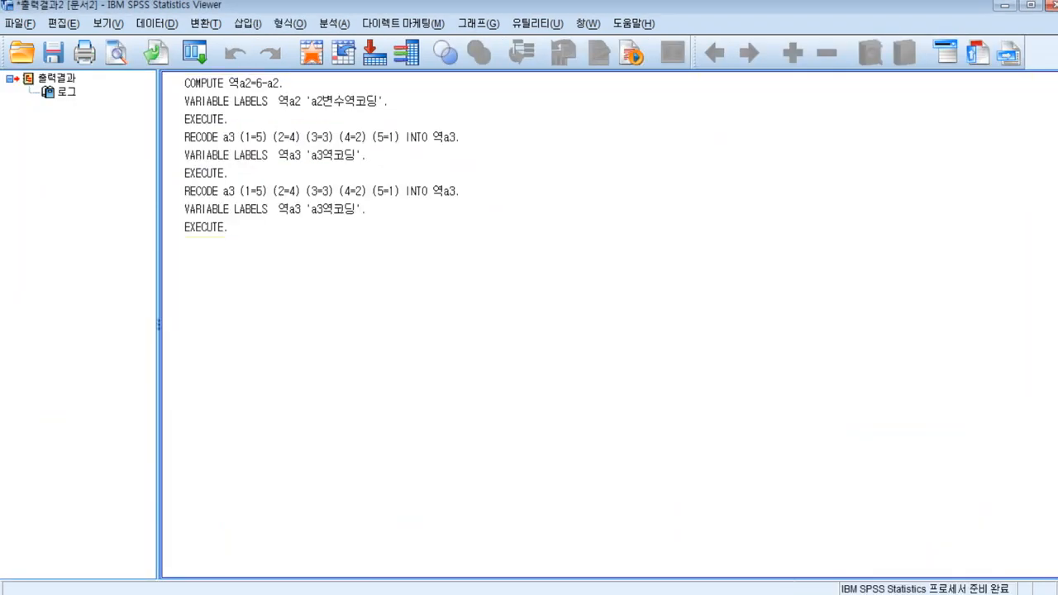
pyautogui.click(1004, 6)
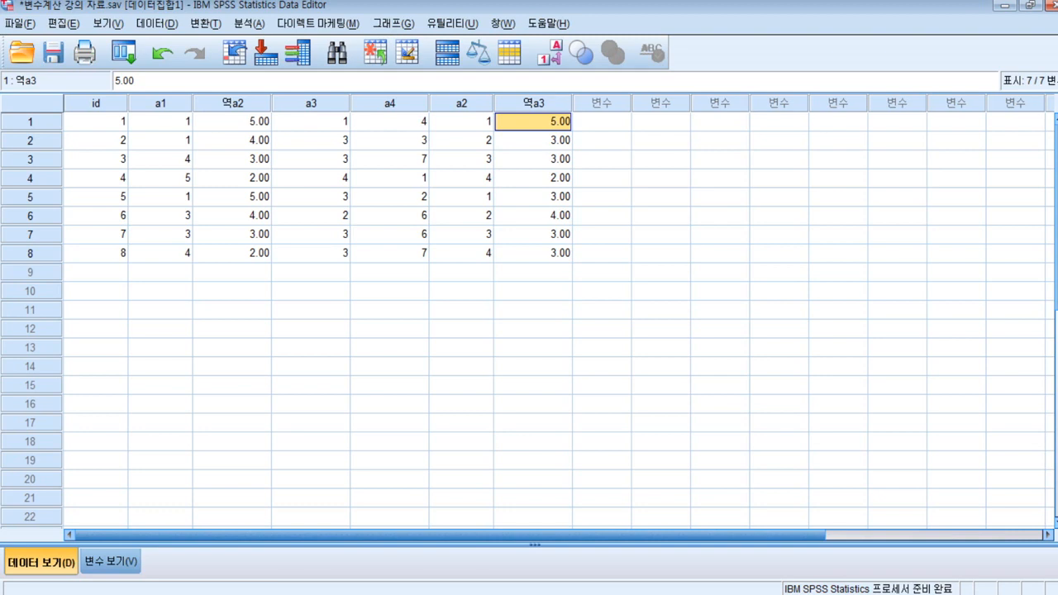
pyautogui.click(533, 178)
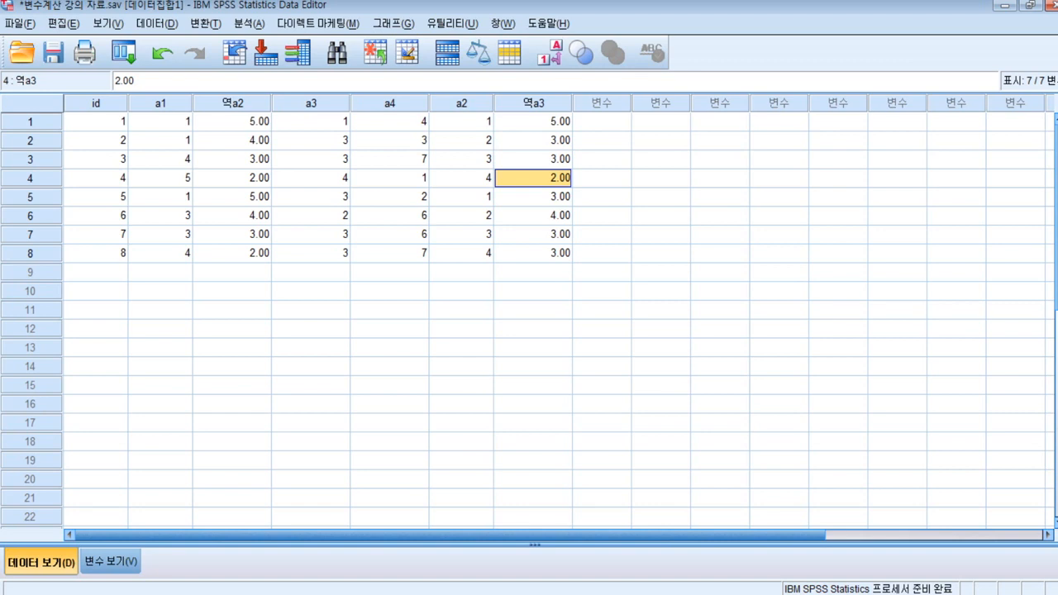
# - Move the variable 역a3 directly below 역a2 in the variable list
pyautogui.click(110, 562)
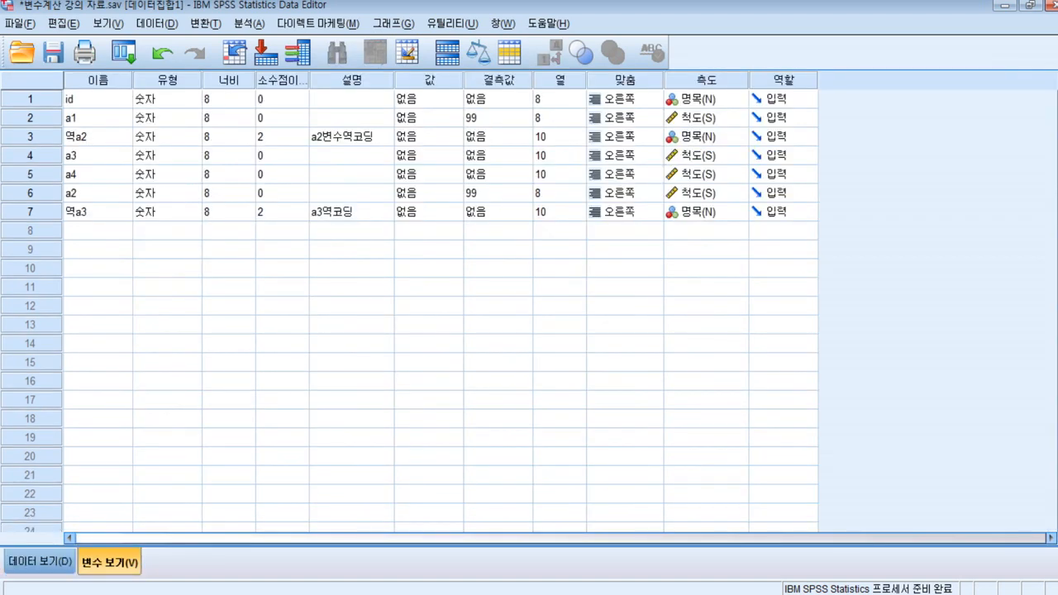
pyautogui.click(31, 211)
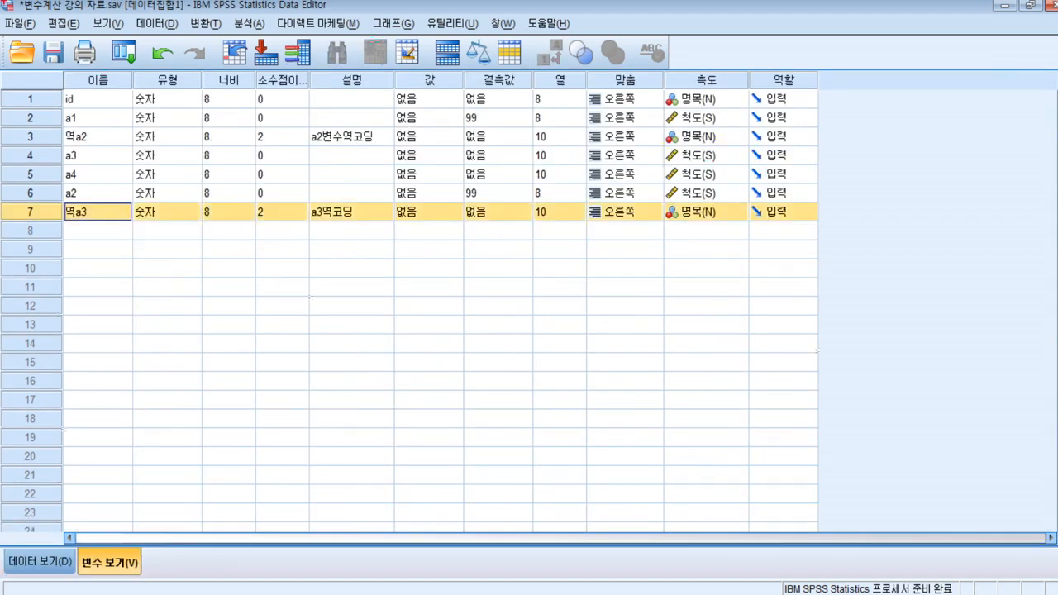
pyautogui.moveTo(31, 212); pyautogui.dragTo(31, 147)
# - Move the original variable a3 to the end of the variable list, below a2, and return to the data values
pyautogui.click(31, 174)
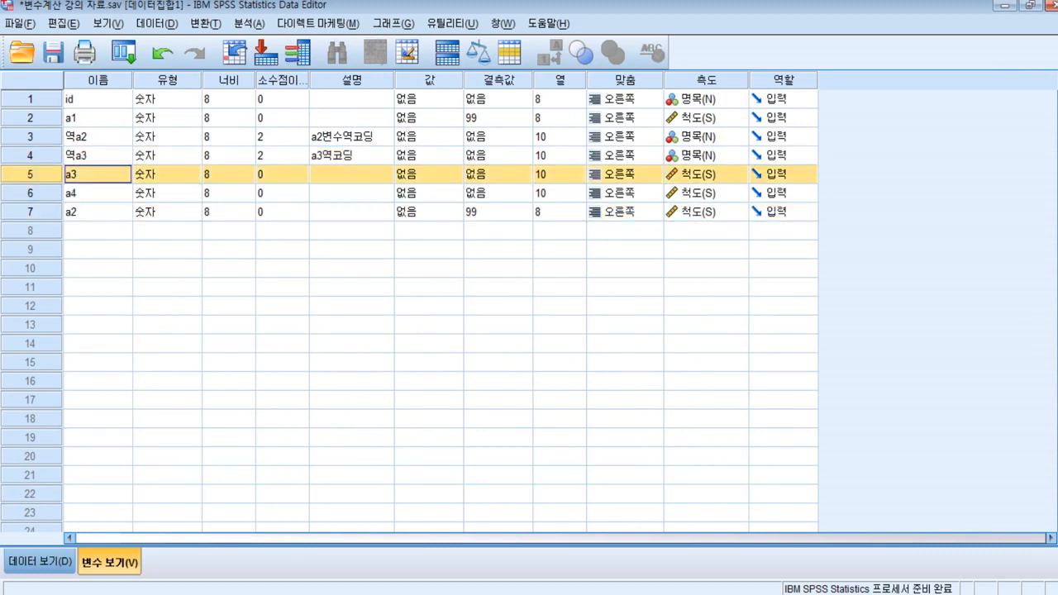
pyautogui.hotkey('shift', 'Down')
pyautogui.hotkey('shift', 'Down')
pyautogui.hotkey('shift', 'Up')
pyautogui.hotkey('shift', 'Up')
pyautogui.moveTo(31, 175); pyautogui.dragTo(30, 227)
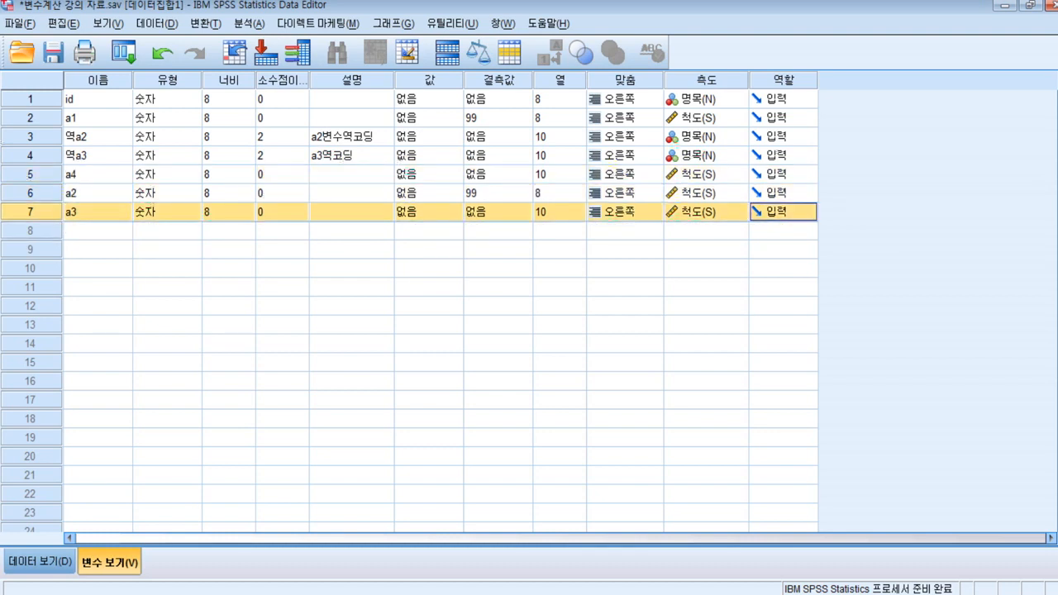
pyautogui.click(40, 562)
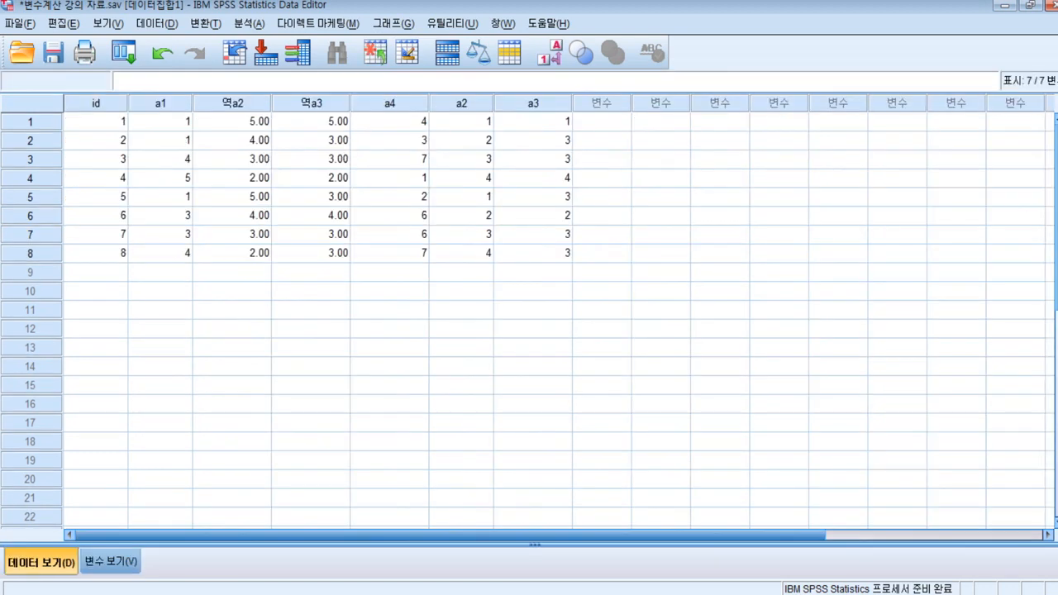